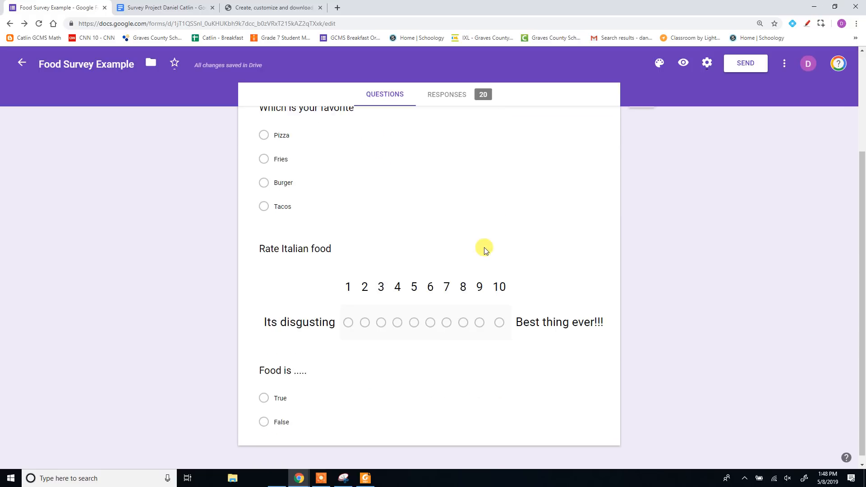
Step: Review the food survey's questions and examine the summary charts of its responses
scroll(480, 246, "up", 2)
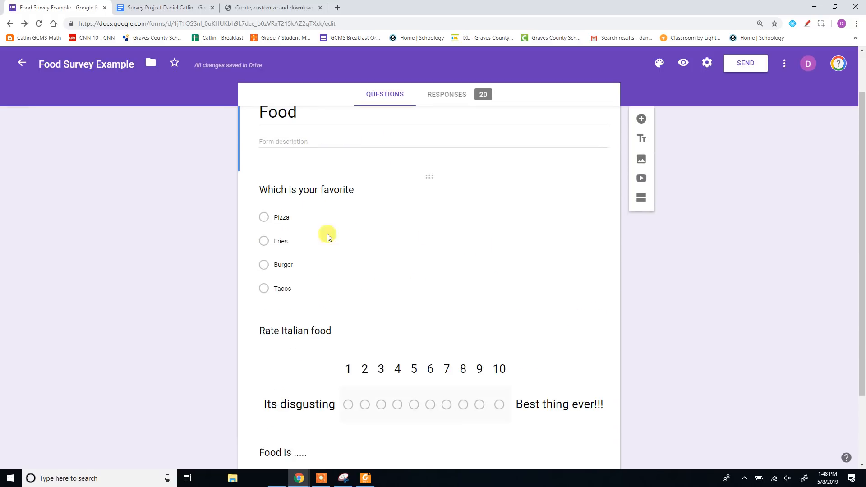
scroll(343, 268, "down", 2)
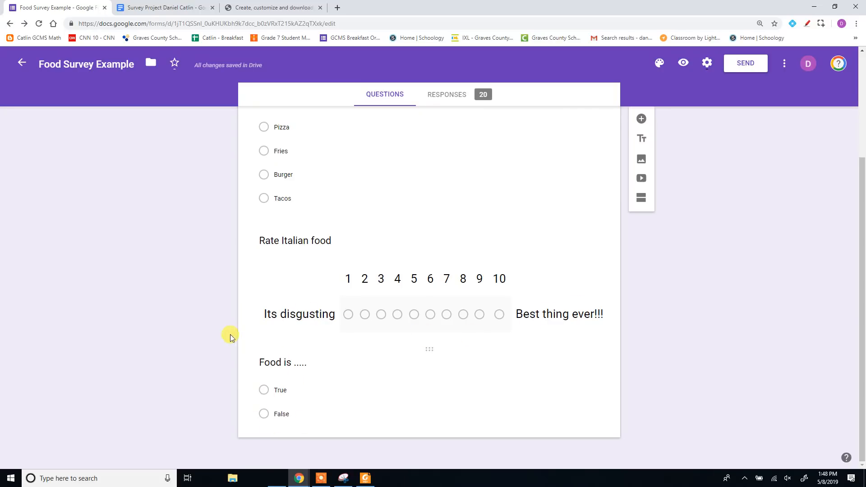
scroll(320, 285, "up", 3)
scroll(321, 280, "down", 3)
scroll(320, 277, "up", 3)
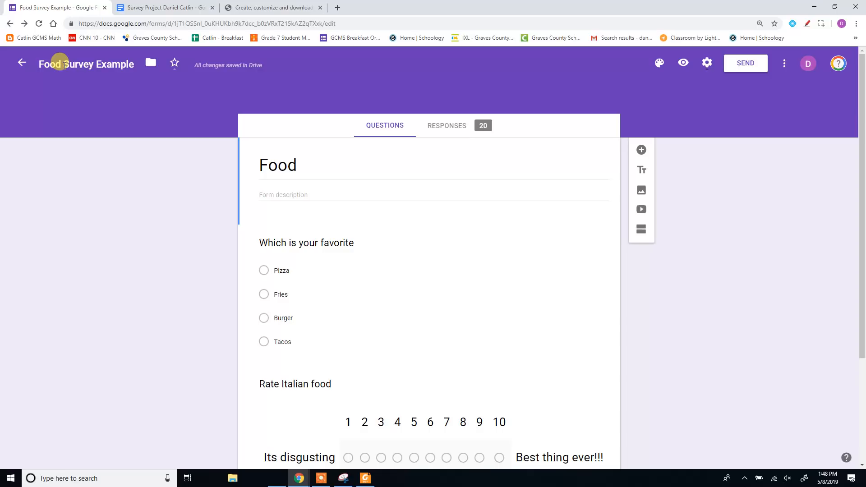
left_click(441, 131)
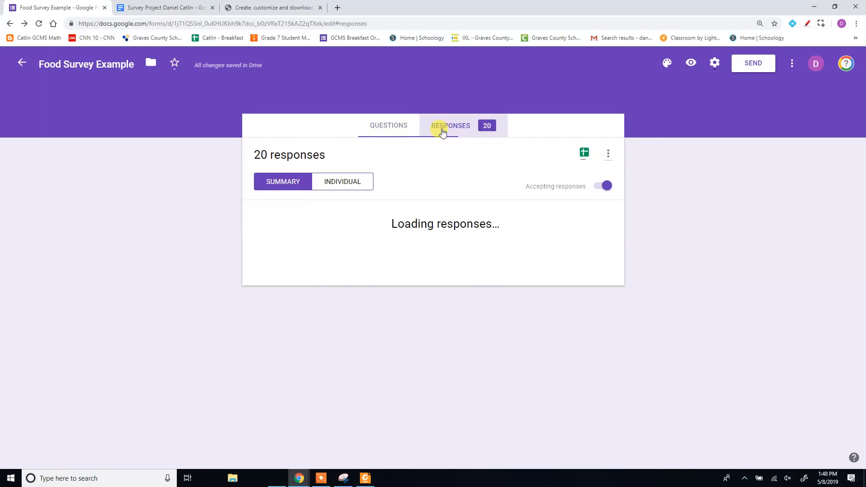
scroll(731, 267, "down", 8)
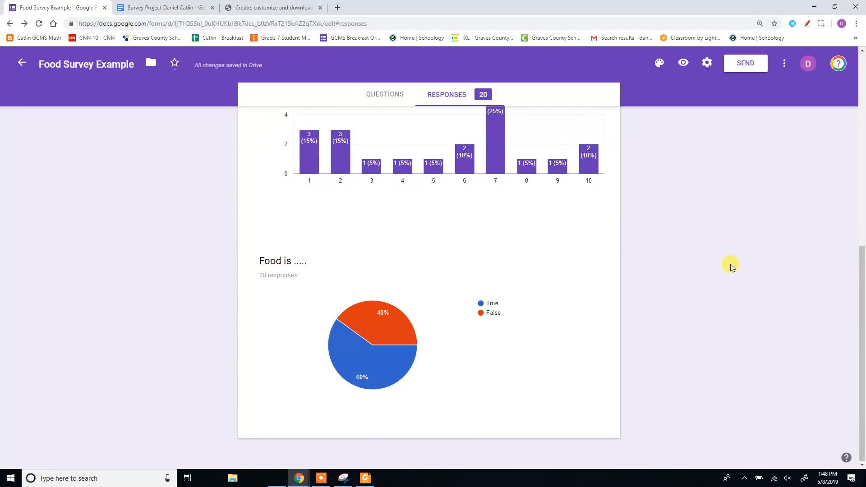
scroll(454, 304, "up", 3)
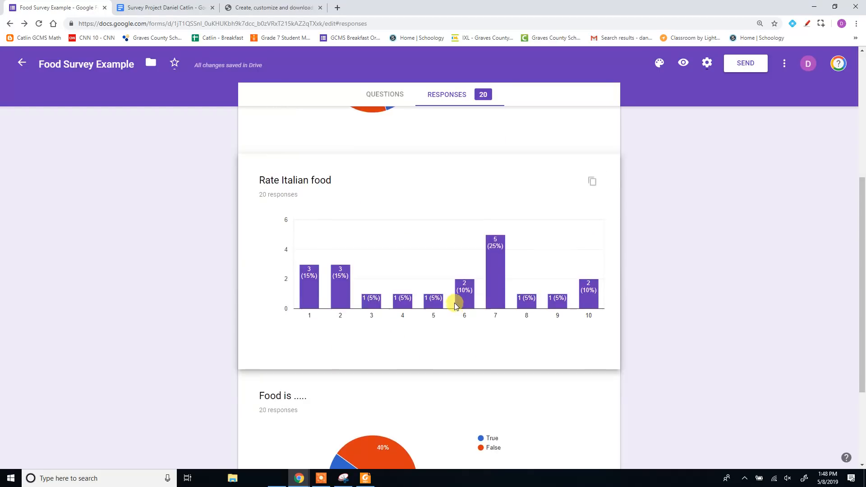
scroll(455, 302, "up", 5)
scroll(453, 300, "down", 3)
scroll(453, 299, "down", 5)
scroll(453, 299, "up", 8)
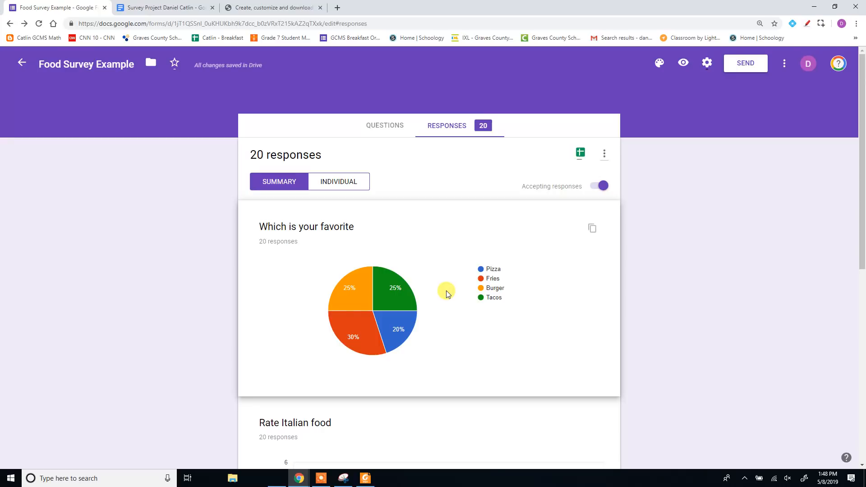
Step: Copy the "Which is your favorite" chart into the Survey Project document below Question 1, and add an empty line below Question 2
left_click(593, 231)
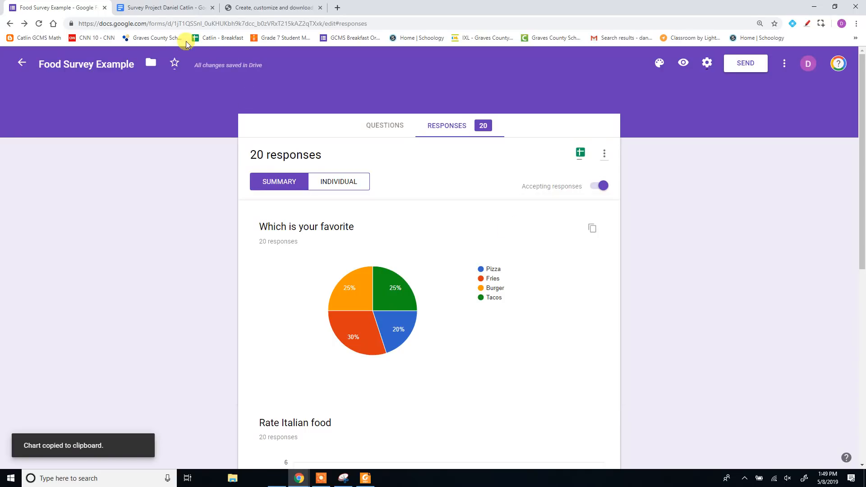
left_click(167, 7)
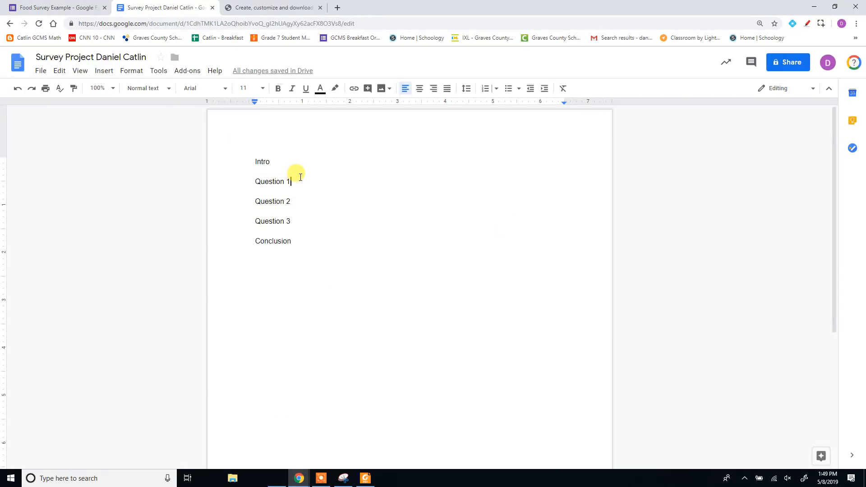
key("Return")
key("ctrl+v")
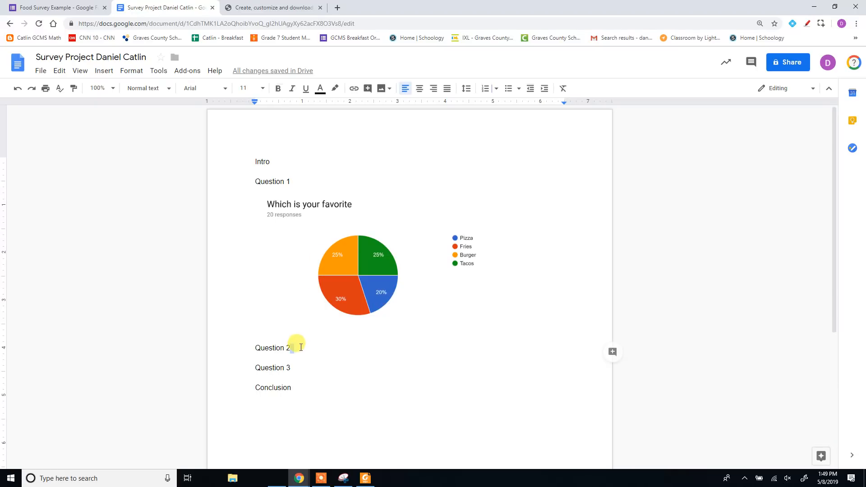
key("Return")
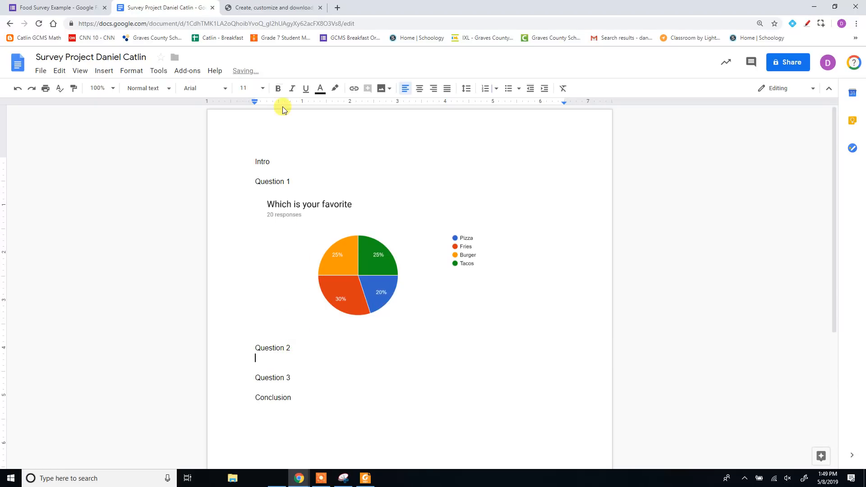
Step: Return to the Food Survey Example form and open its responses in a spreadsheet
left_click(63, 8)
scroll(468, 305, "down", 5)
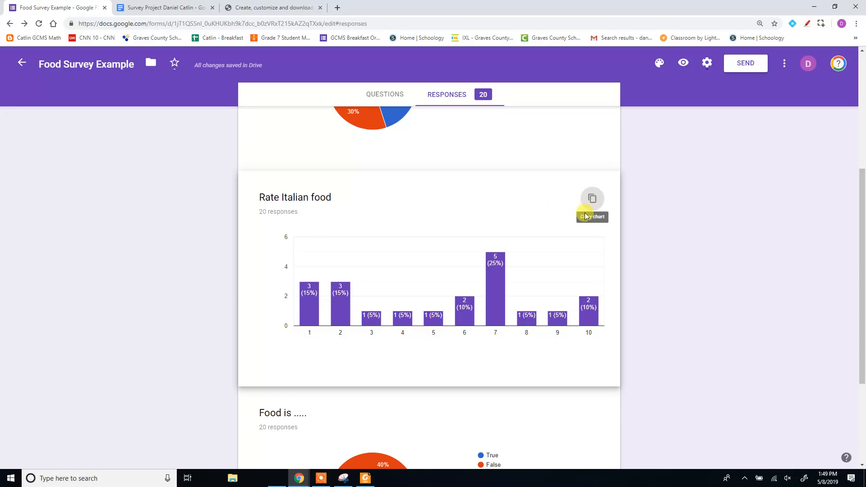
scroll(623, 270, "up", 5)
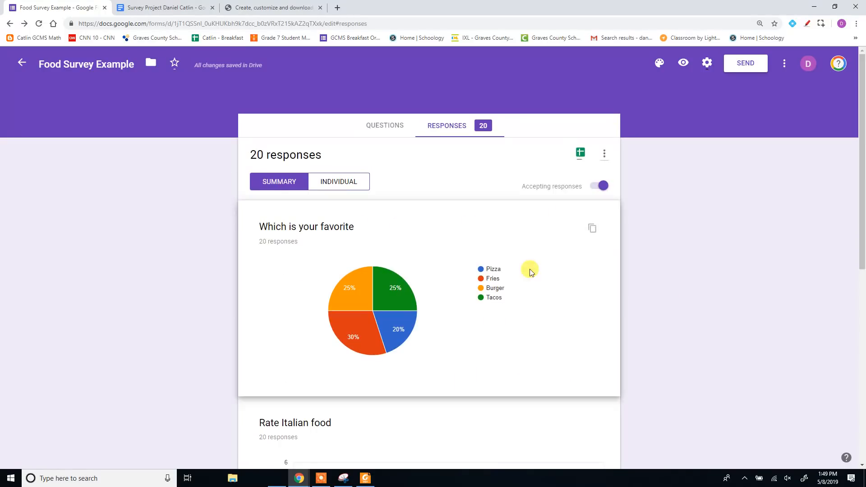
left_click(581, 154)
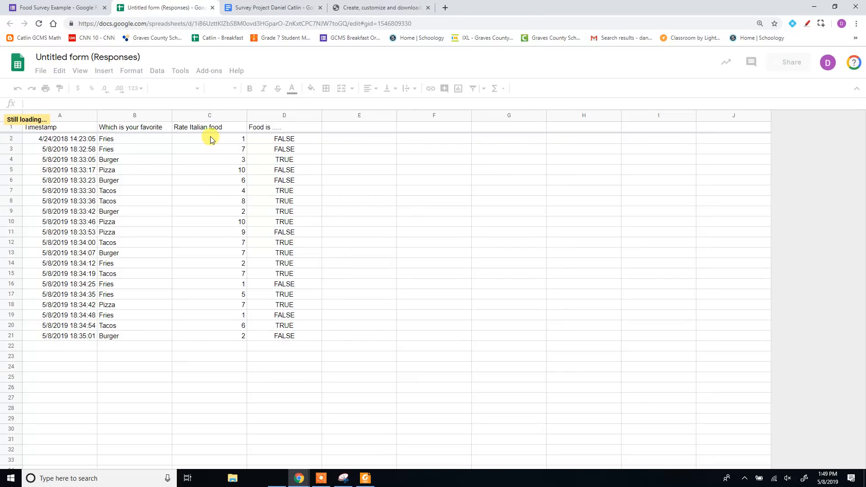
left_click(217, 161)
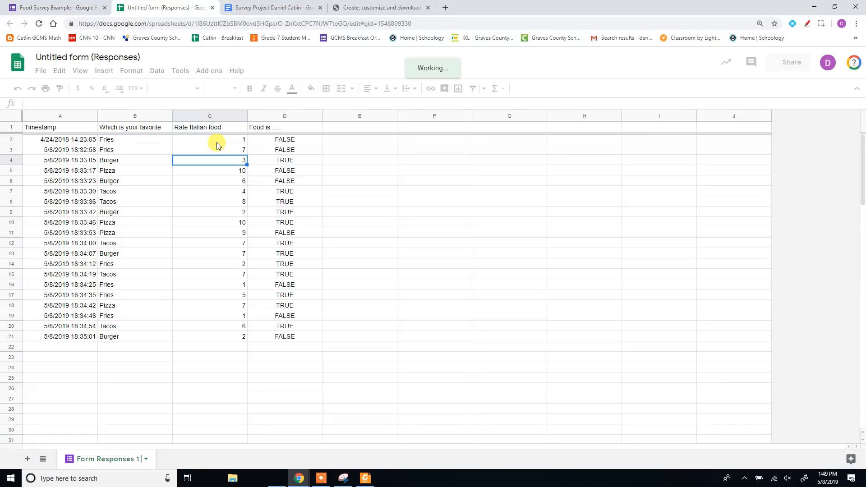
left_click(214, 151)
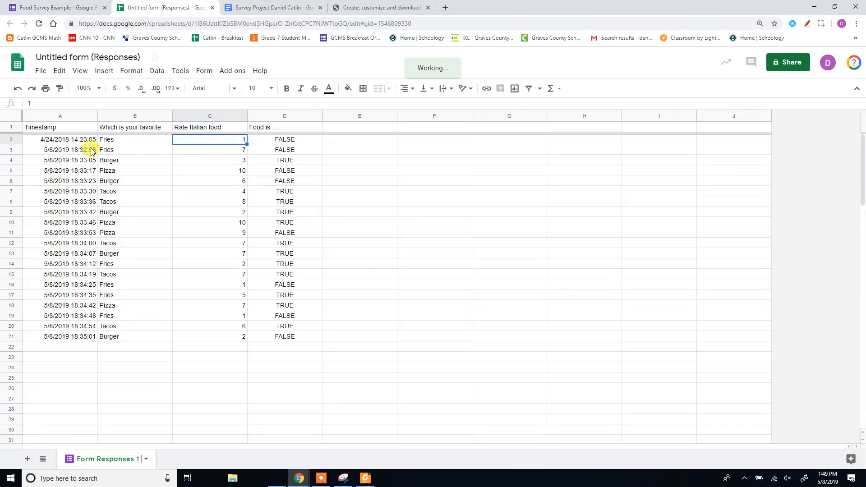
left_click(225, 142)
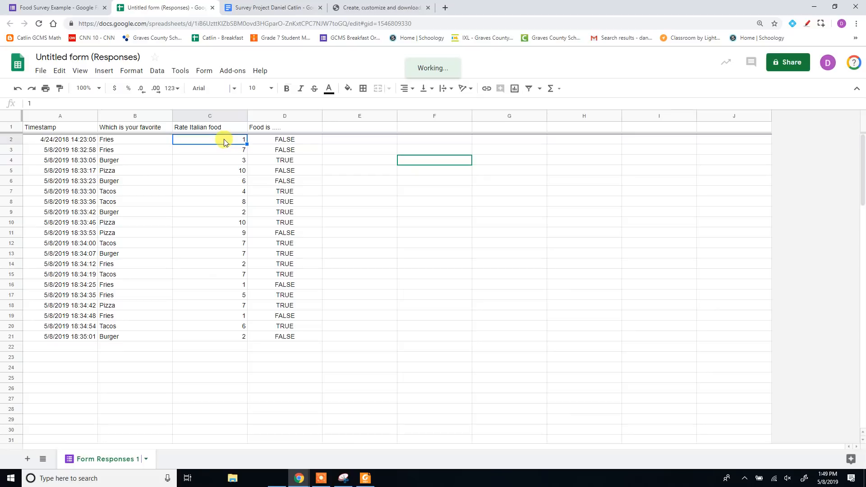
left_click(526, 236)
left_click(498, 185)
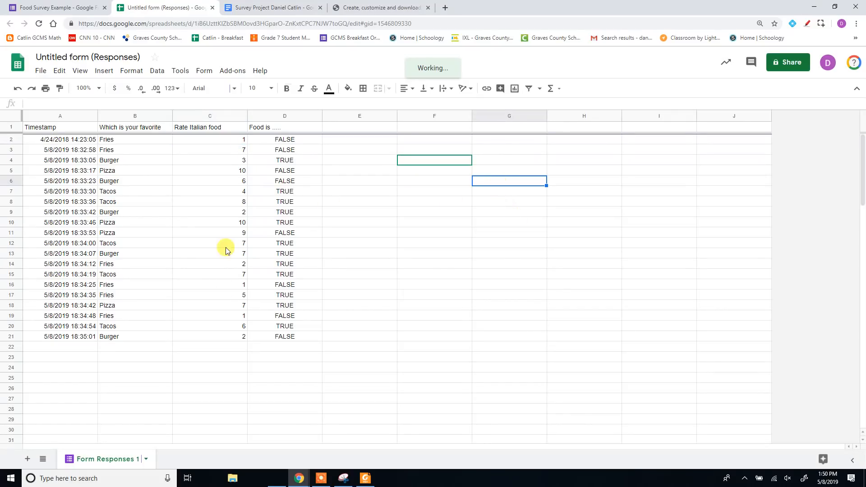
left_click(502, 216)
Step: Calculate the average of the Rate Italian food ratings (C2:C21) in G7, and label it Average in G6
left_click(495, 192)
type("=")
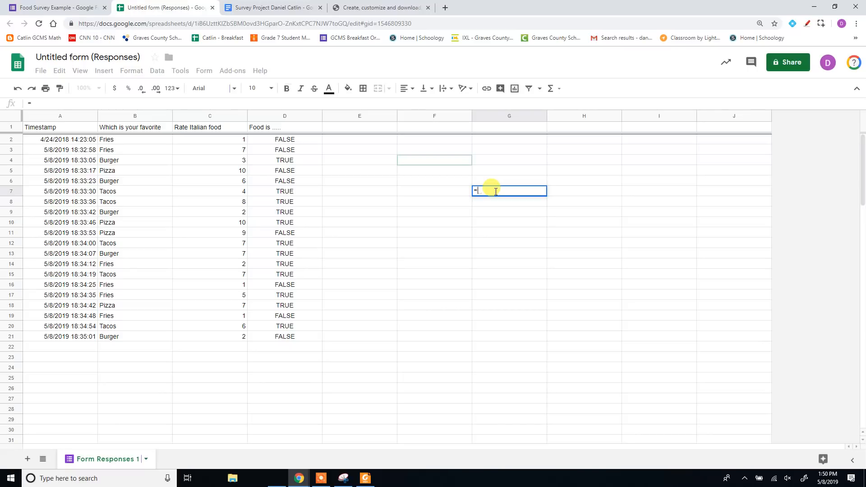
type("avera")
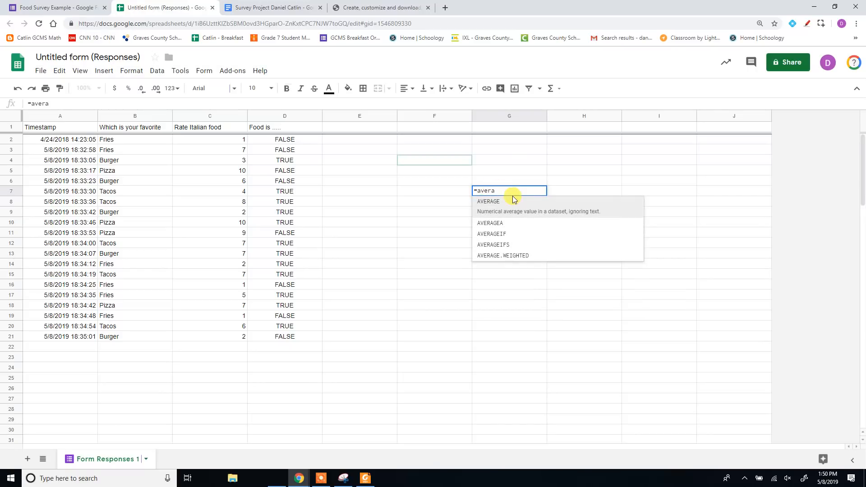
left_click(533, 213)
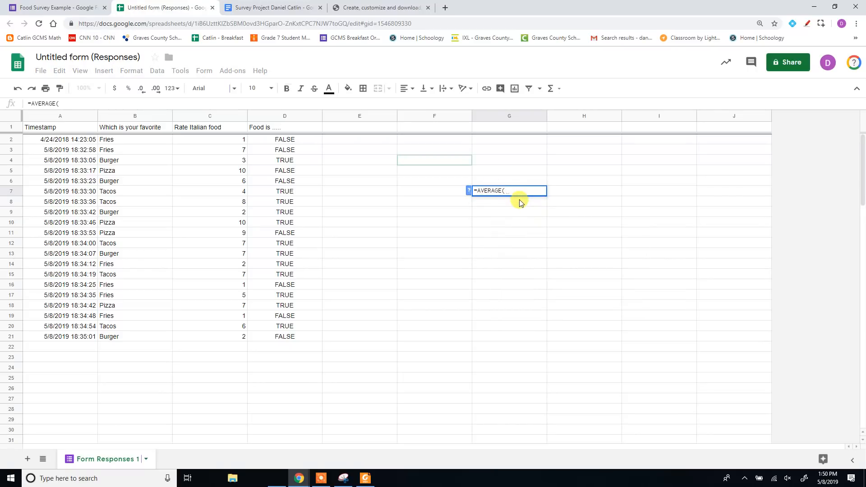
left_click_drag(224, 141, 227, 335)
key("Return")
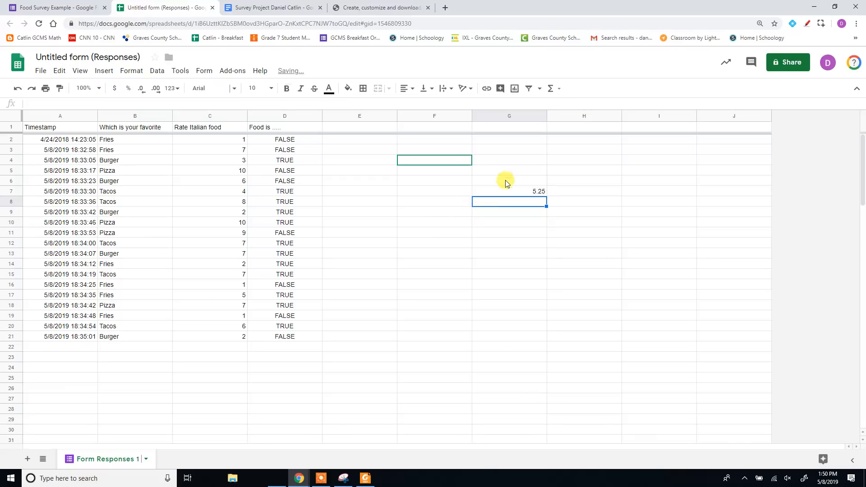
left_click(508, 184)
type("Average")
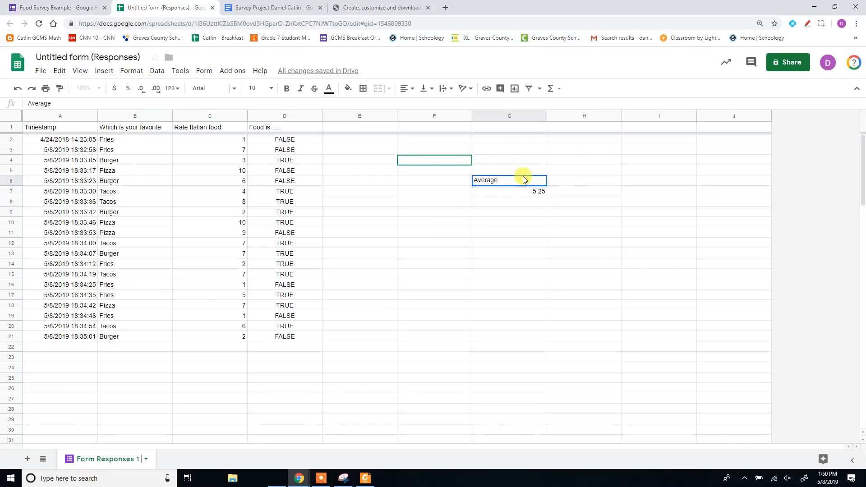
left_click(502, 204)
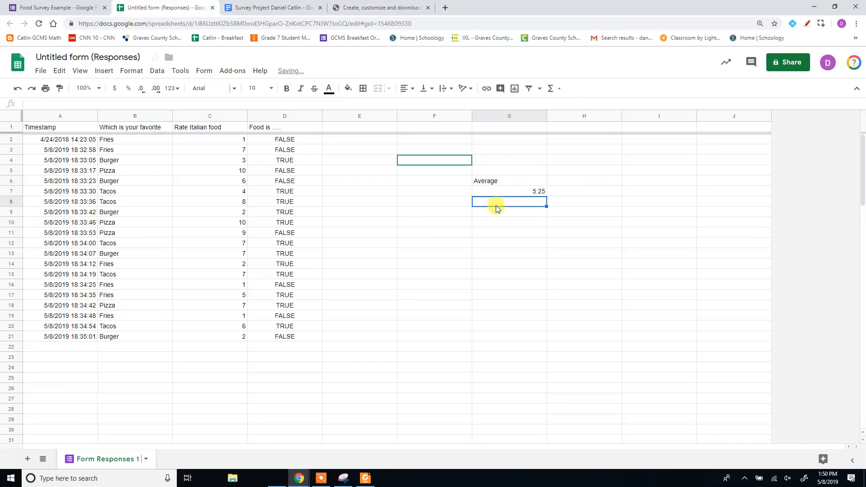
Step: Label F6 as MAD and calculate the mean absolute deviation of C2:C21 in F7 with the AVEDEV function
left_click(450, 184)
type("MAD")
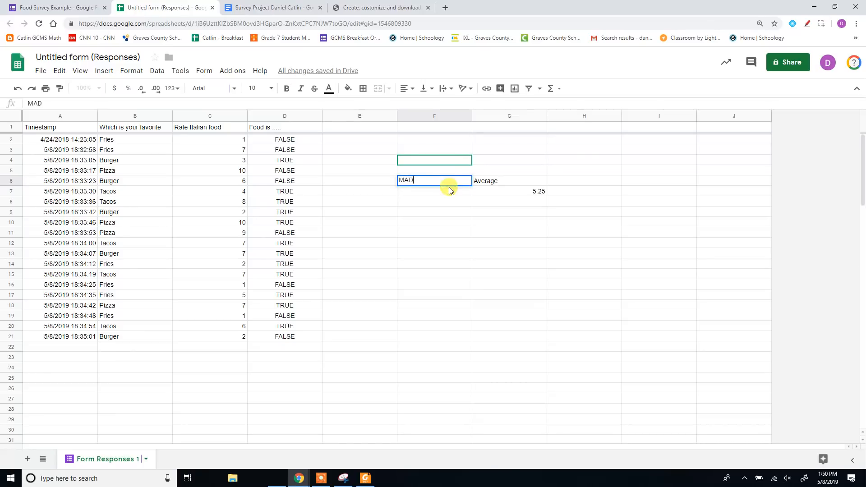
key("Return")
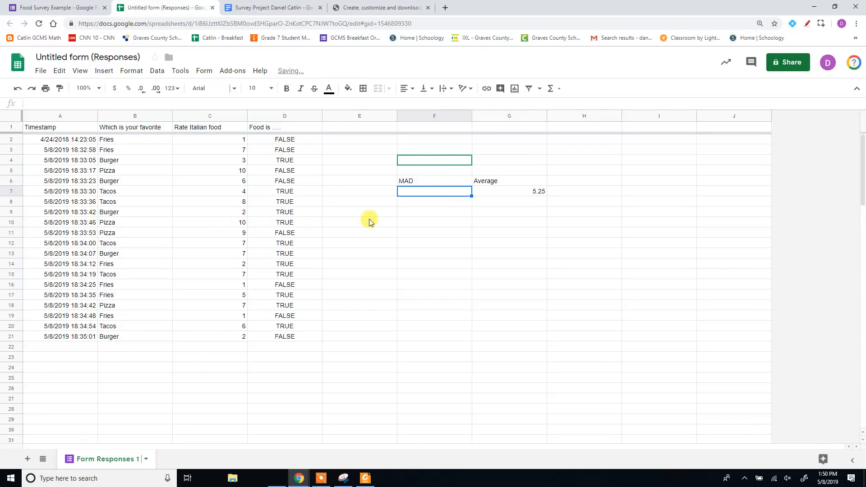
type("=")
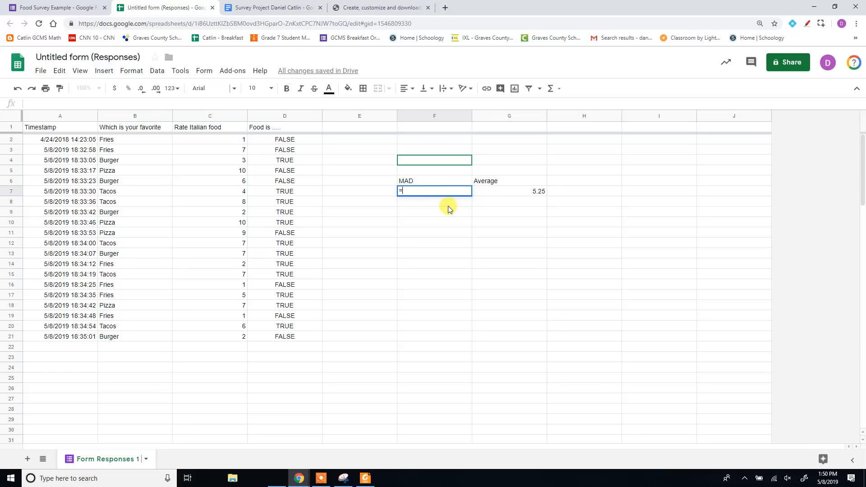
type("ave")
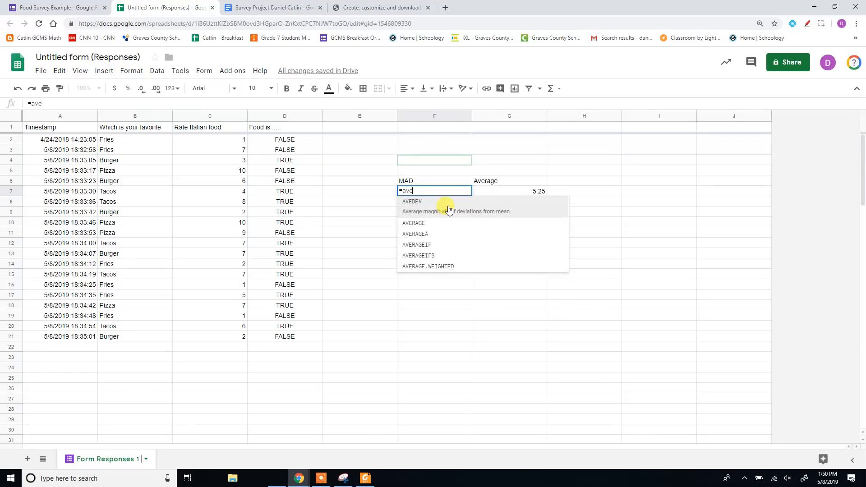
type("d")
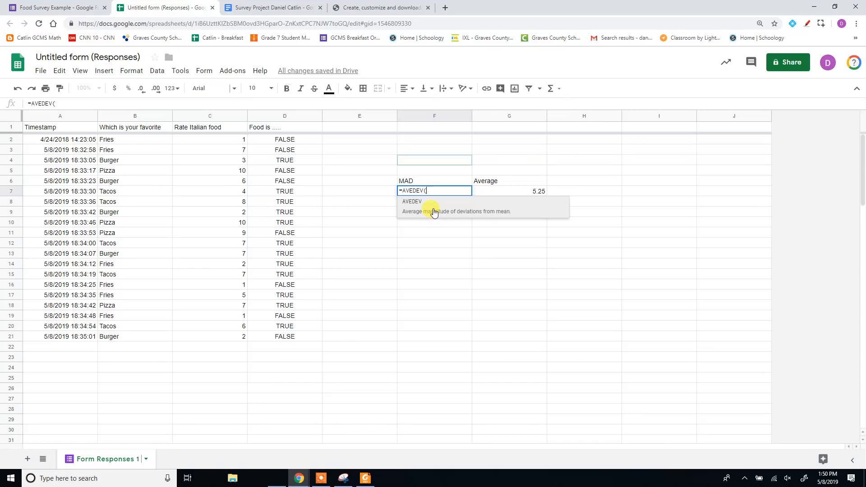
left_click(434, 211)
left_click_drag(236, 143, 224, 339)
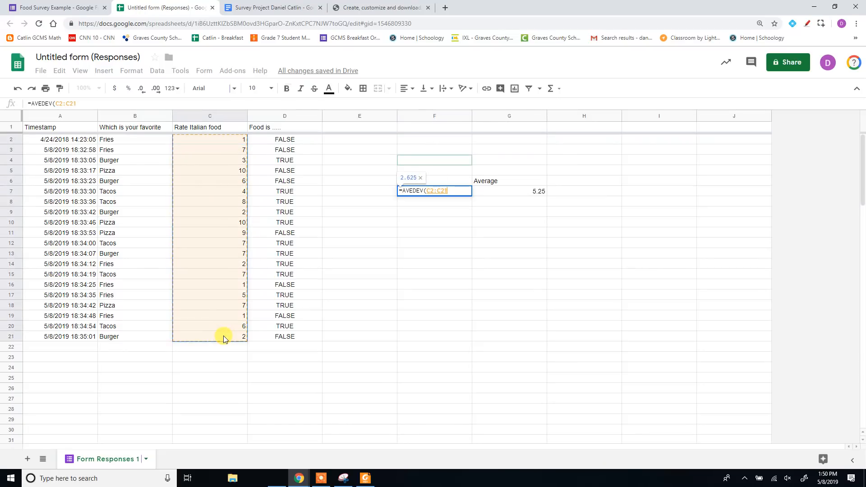
key("Return")
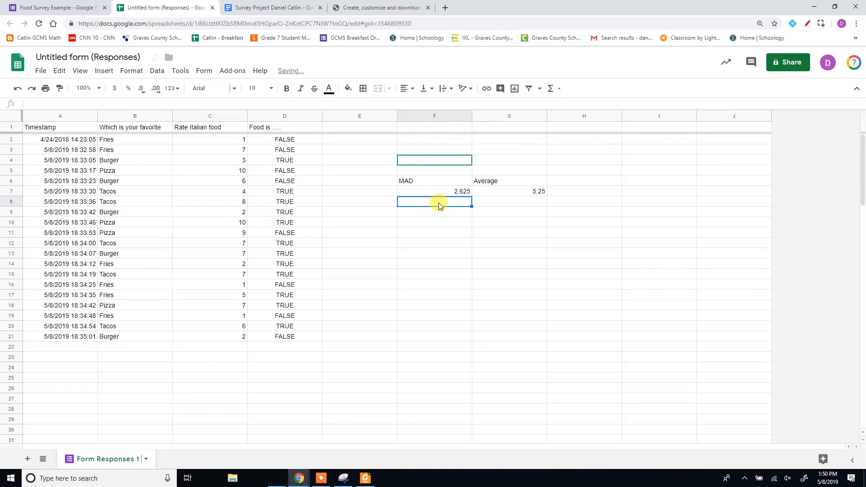
Step: Label E6 as Median and calculate the median of the Rate Italian food ratings (C2:C21) in E7
left_click(371, 182)
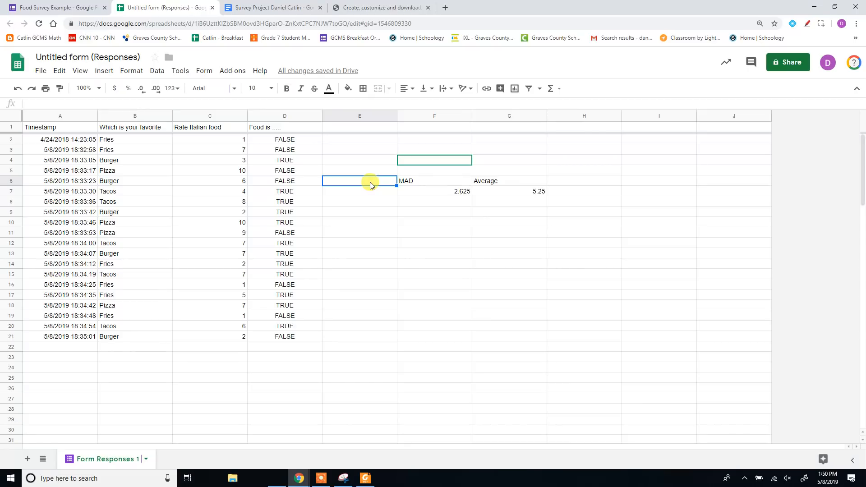
type("Median")
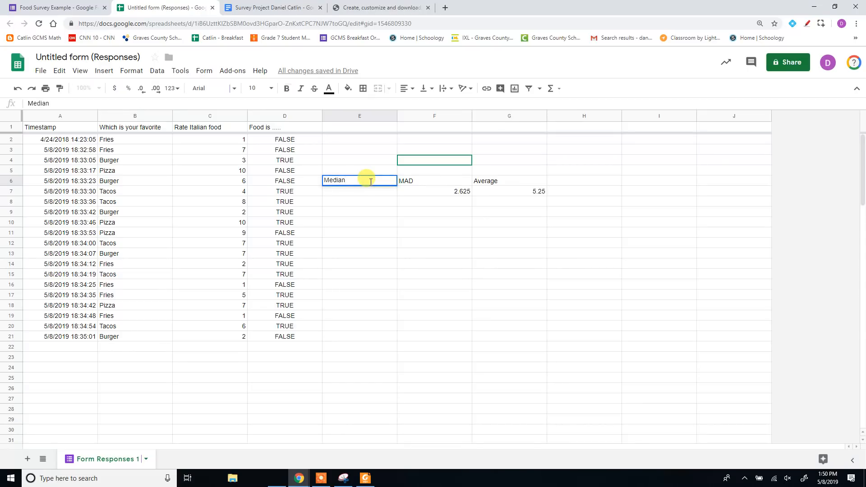
key("Return")
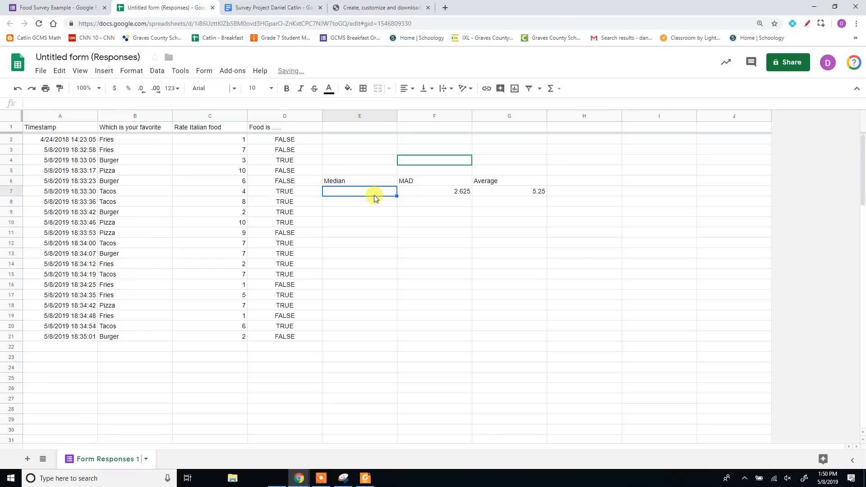
type("=media")
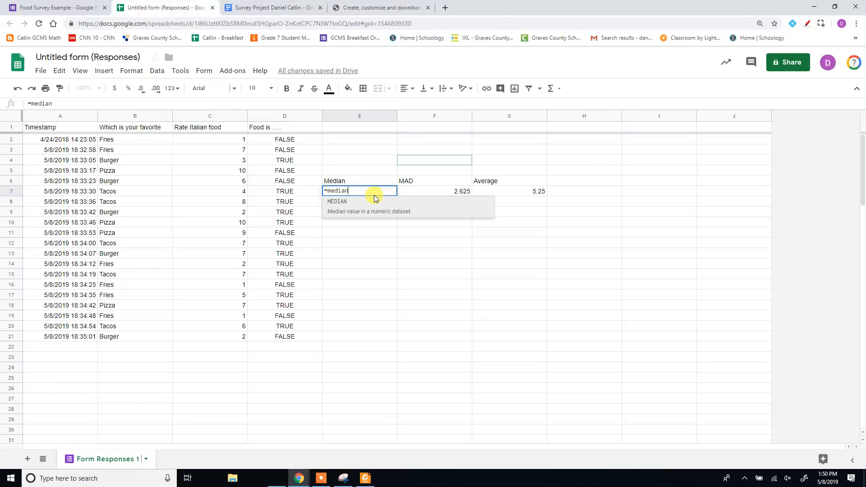
type("n")
left_click(346, 211)
left_click_drag(233, 141, 226, 336)
key("Return")
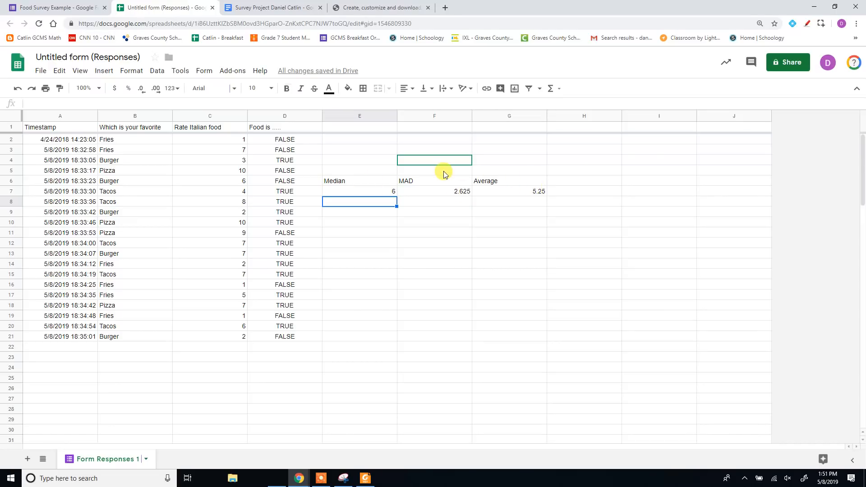
left_click(603, 182)
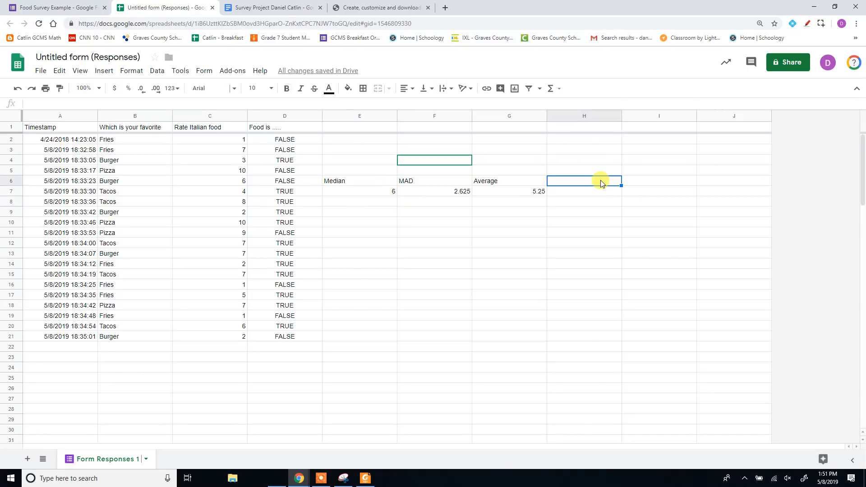
key("Down")
type("=range")
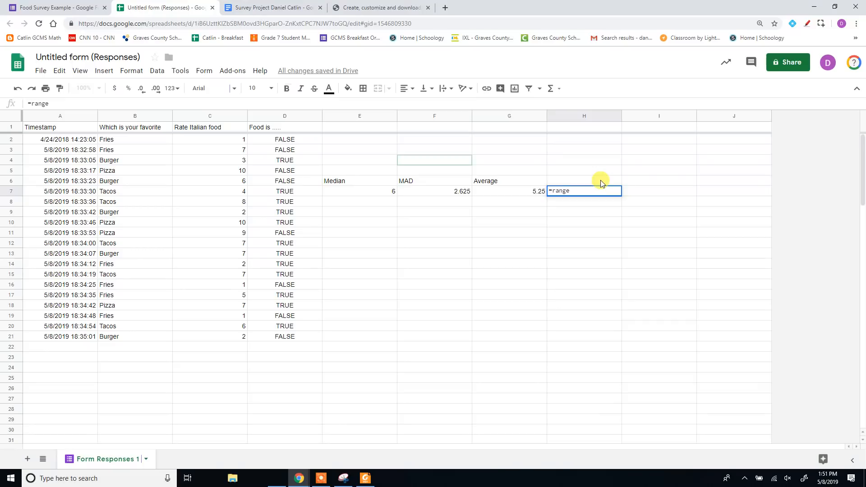
key("BackSpace")
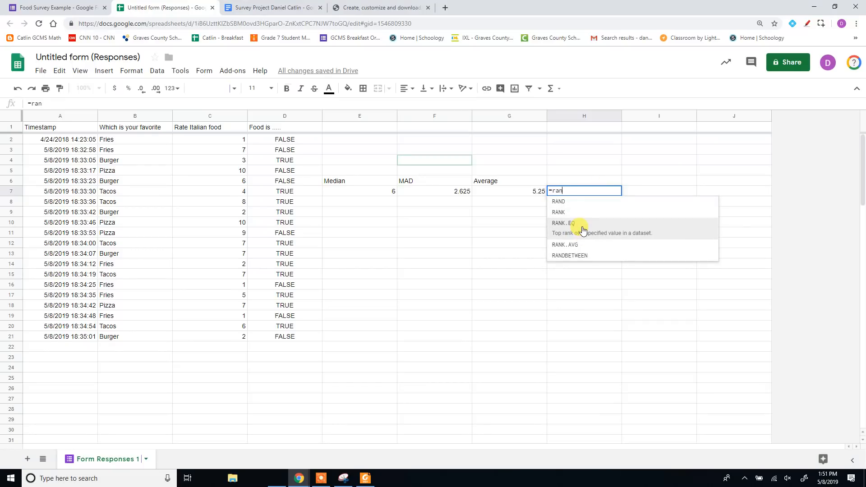
key("BackSpace")
key("BackSpace")
key("BackSpace")
key("BackSpace")
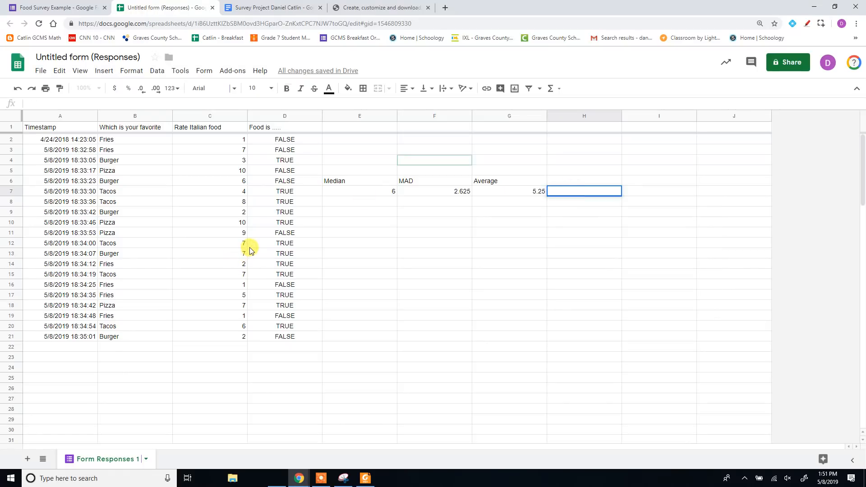
left_click_drag(580, 253, 587, 264)
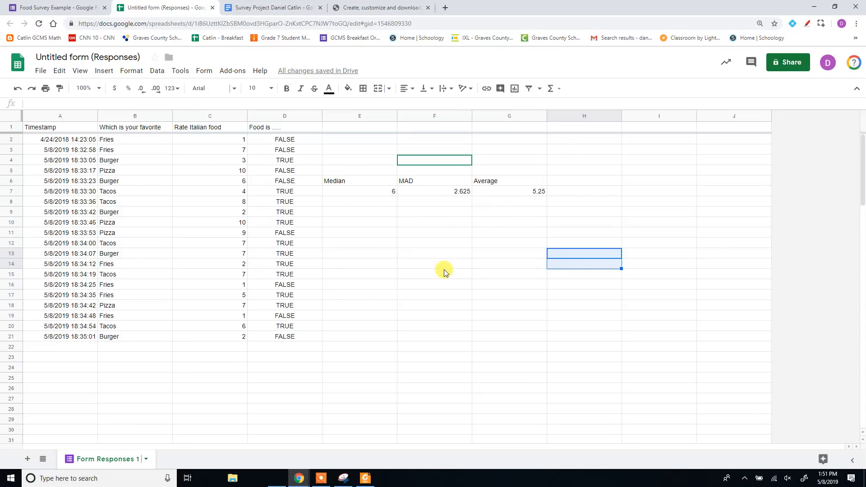
Step: Copy the Rate Italian food ratings (C2:C21) and open the box and whisker plot maker on the Meta-Chart site
left_click(233, 201)
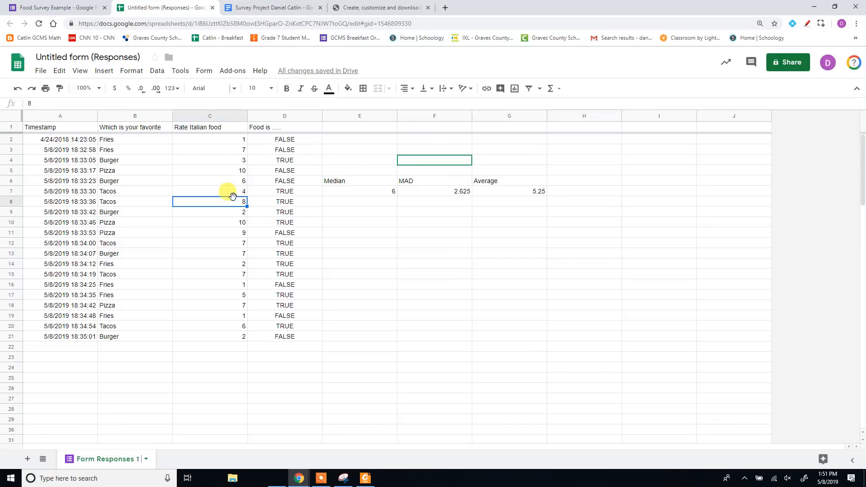
left_click_drag(232, 140, 209, 337)
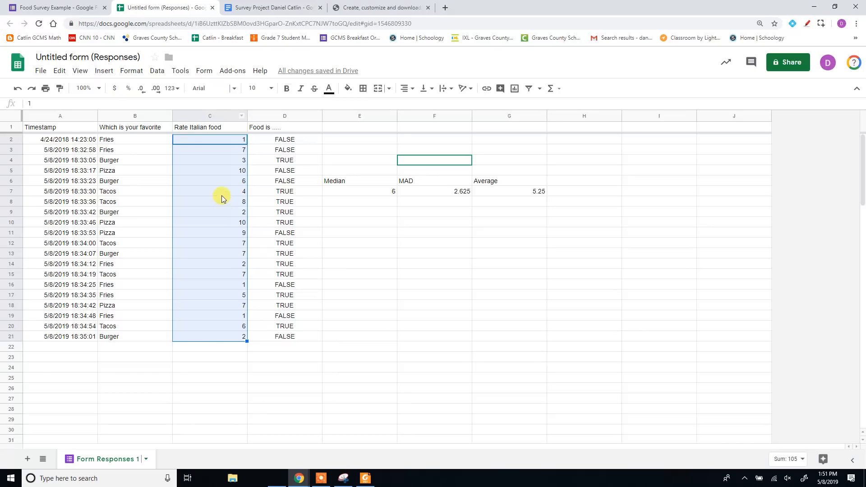
key("ctrl+c")
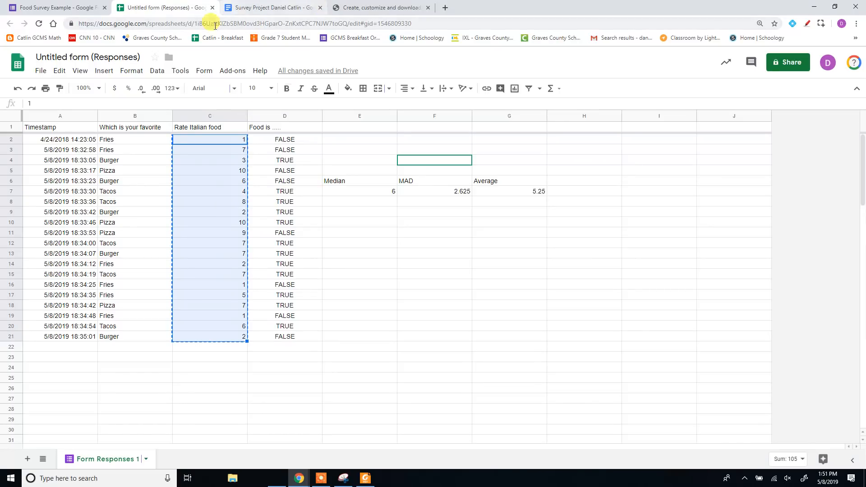
left_click(366, 11)
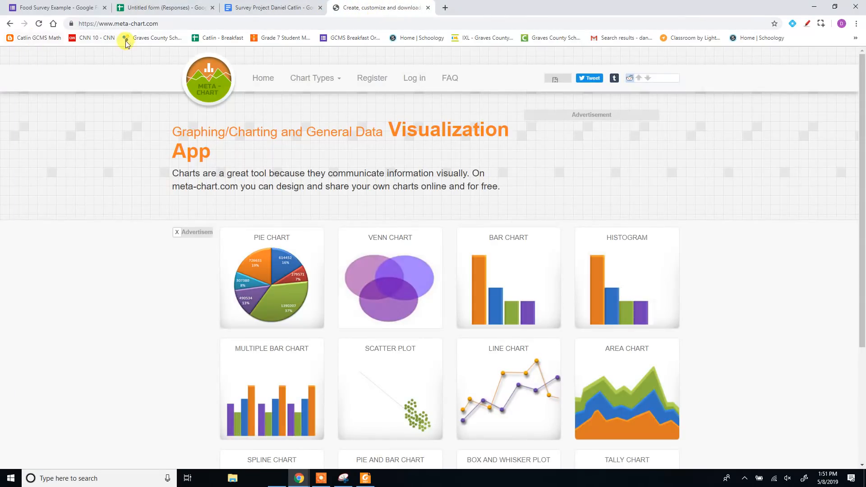
scroll(589, 278, "down", 4)
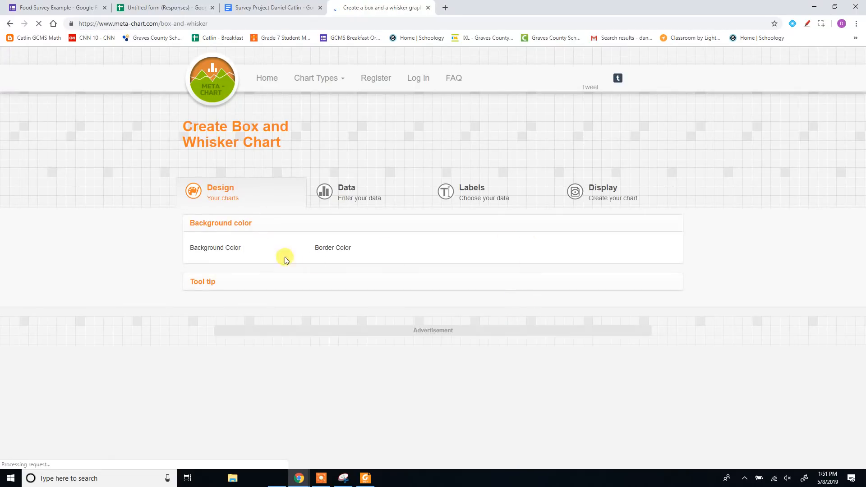
Step: Set the chart's data set to pasted numbers and replace the sample values with the copied ratings
left_click(356, 195)
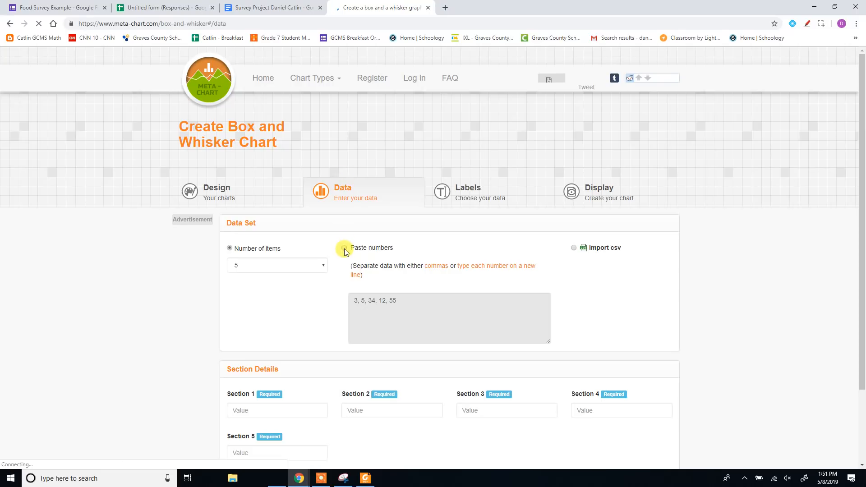
left_click(346, 248)
left_click(418, 308)
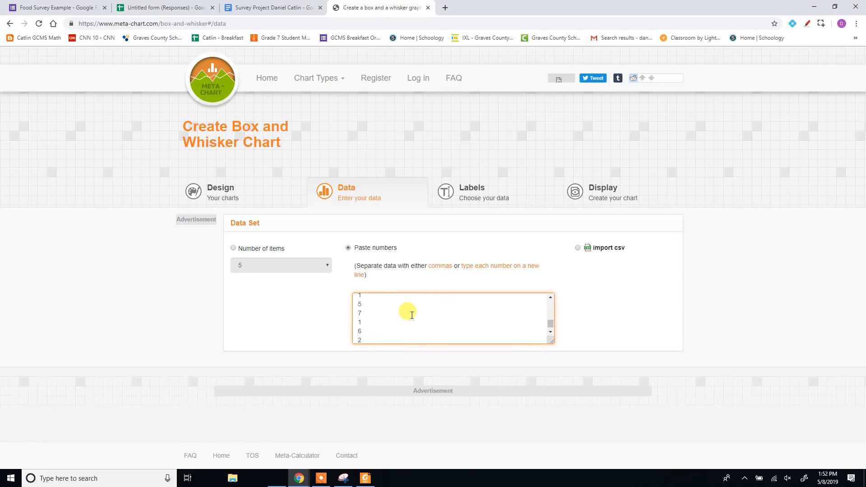
Step: Leave the graph labels empty, display the box and whisker chart, download it as PNG and show the file in its folder
left_click(488, 198)
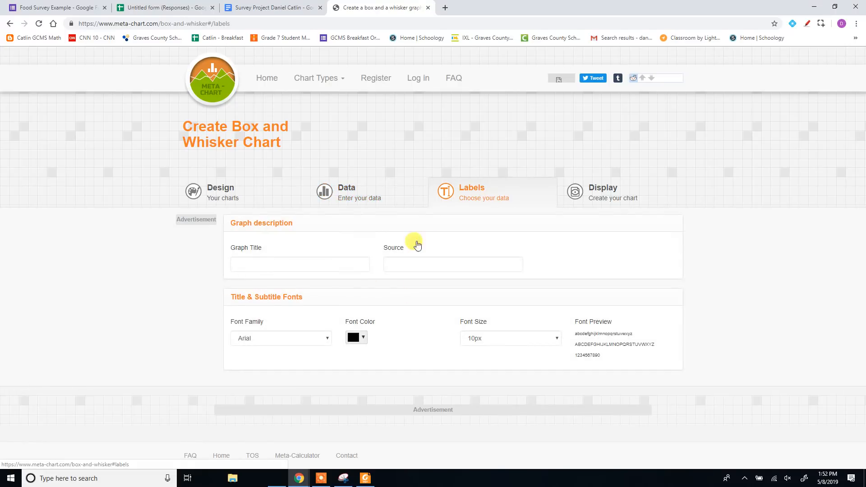
left_click(594, 201)
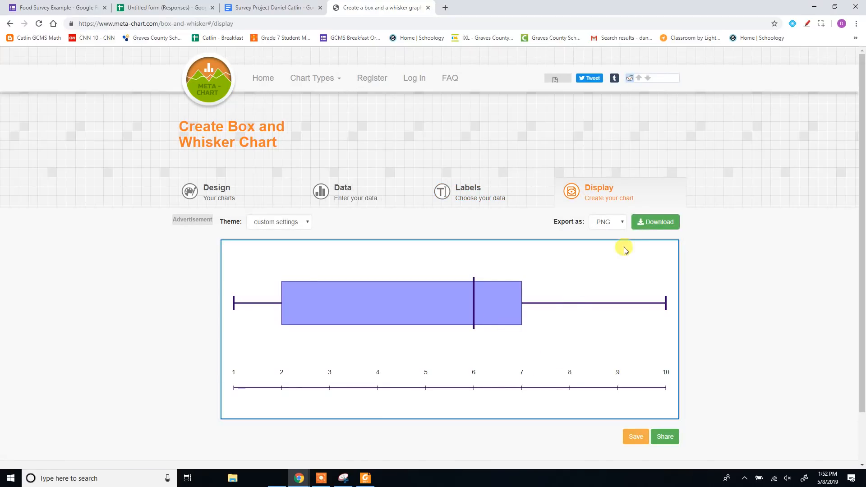
left_click(645, 225)
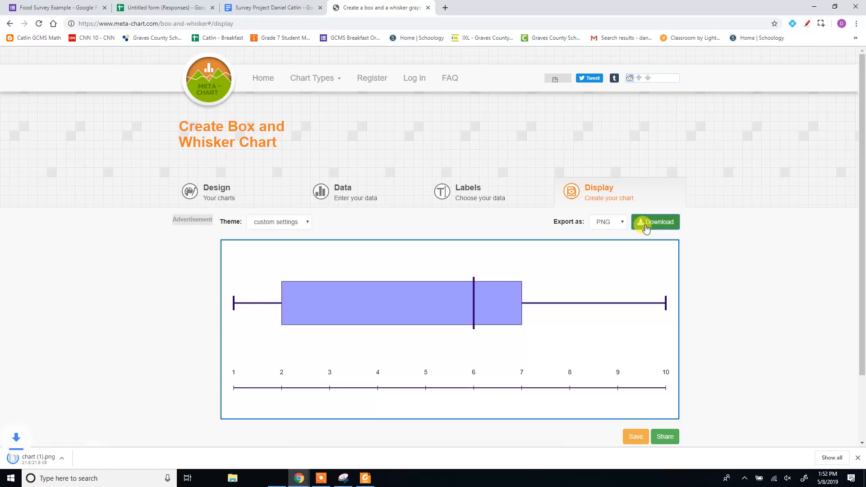
left_click(96, 463)
left_click(104, 429)
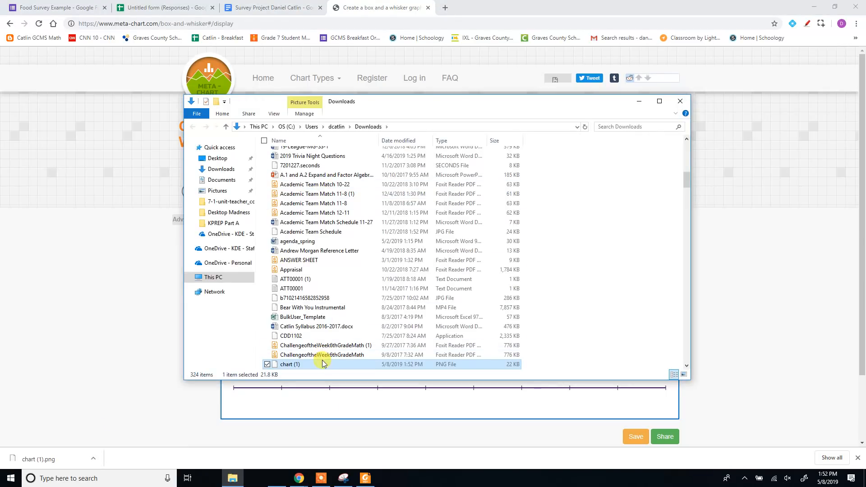
Step: Switch to the Survey Project document and insert the chart (1) image from the Downloads folder below Question 2
left_click(252, 11)
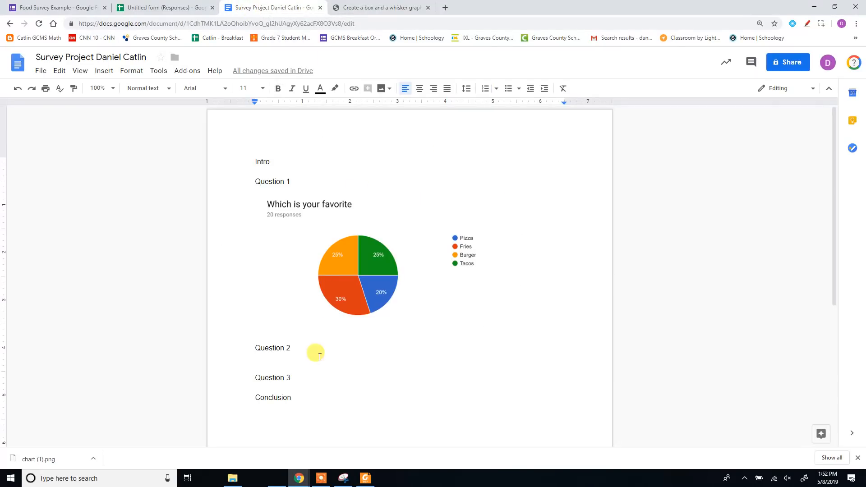
left_click(104, 70)
mouse_move(117, 93)
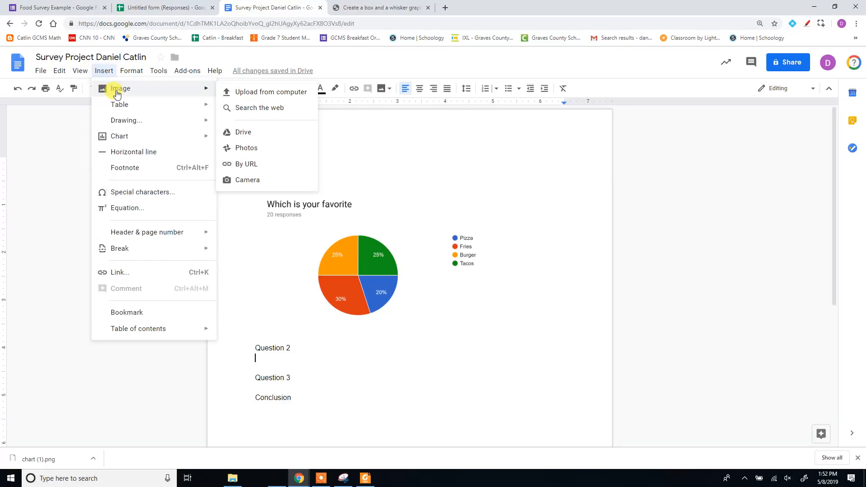
left_click(266, 93)
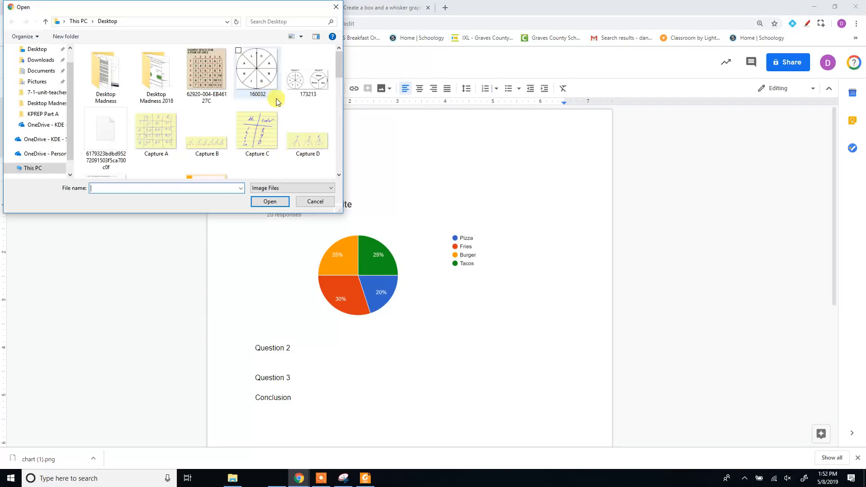
left_click(50, 63)
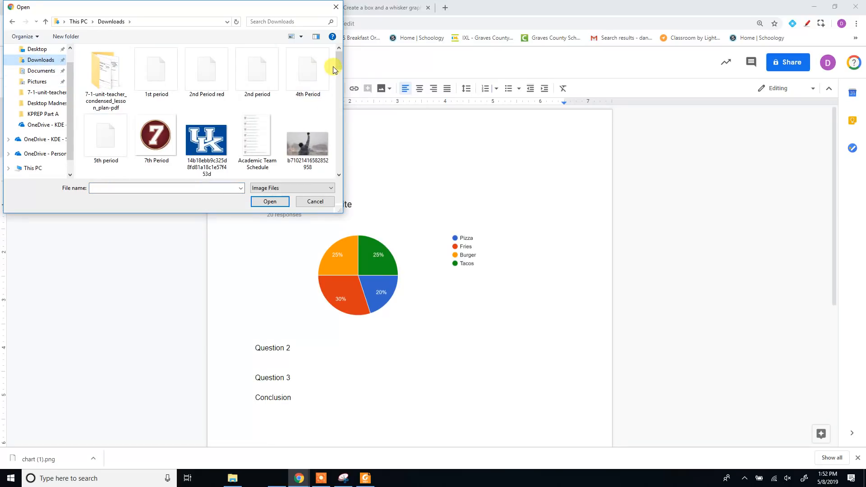
mouse_move(339, 67)
left_mouse_down()
mouse_move(347, 97)
mouse_move(341, 170)
mouse_move(336, 74)
left_mouse_up()
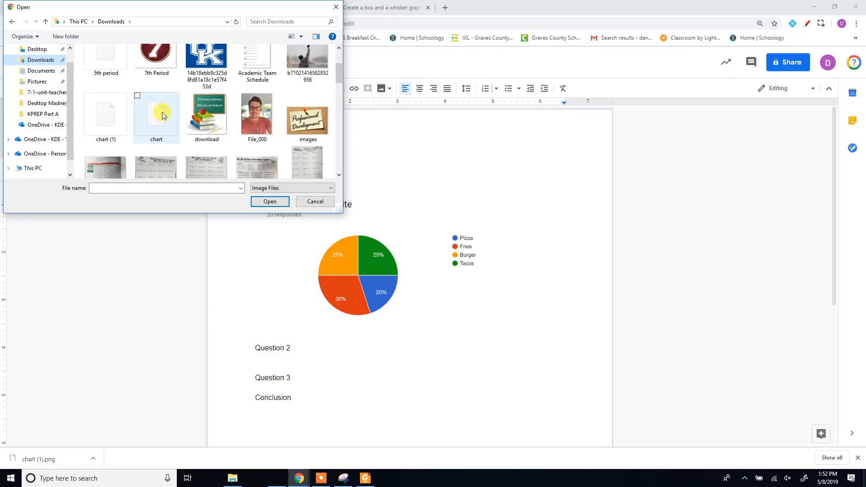
left_click(107, 115)
left_click(271, 202)
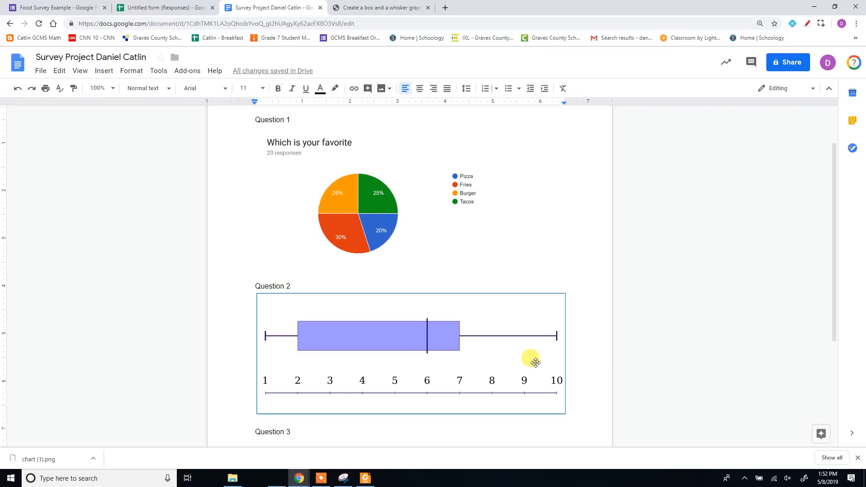
Step: Return to the Meta-Chart home page and look over the available chart types
left_click(361, 7)
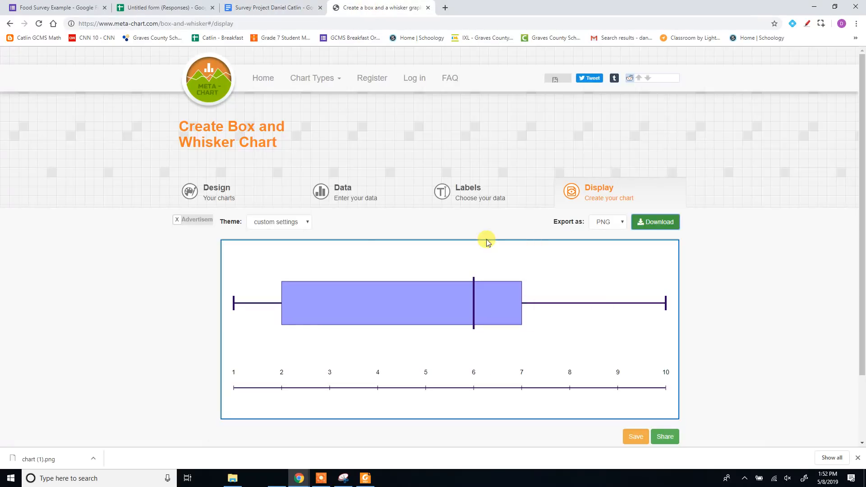
left_click(261, 84)
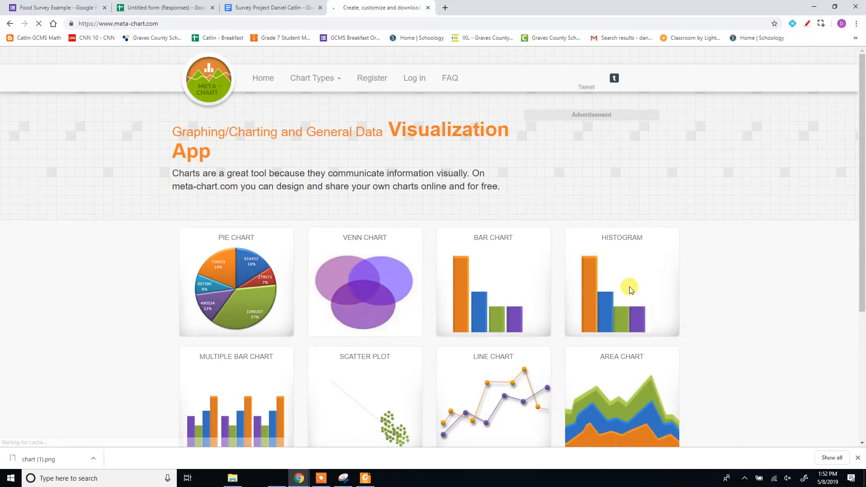
scroll(298, 241, "down", 2)
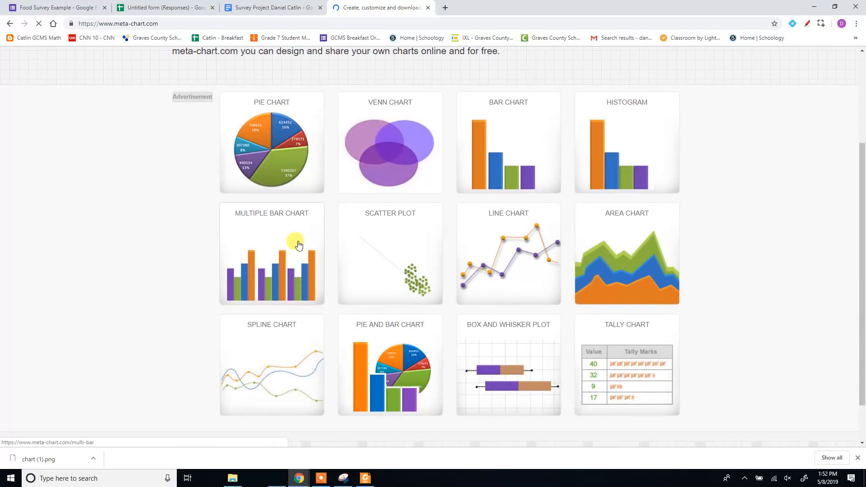
scroll(414, 252, "down", 1)
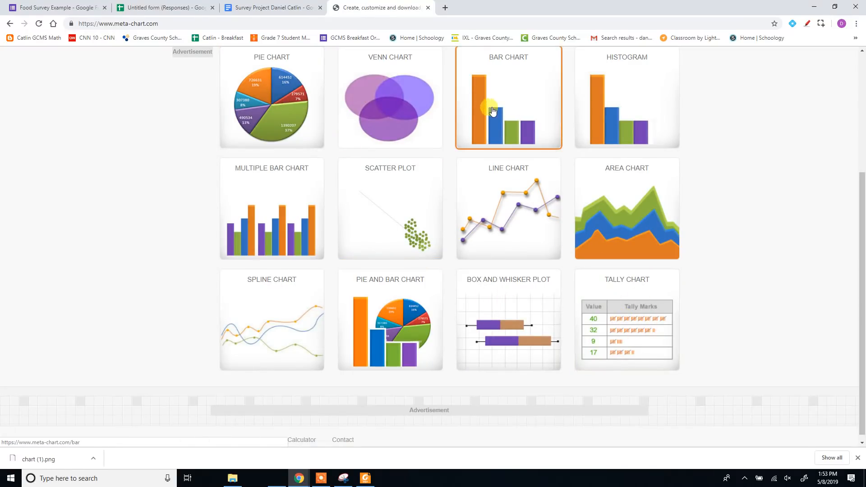
scroll(452, 91, "up", 2)
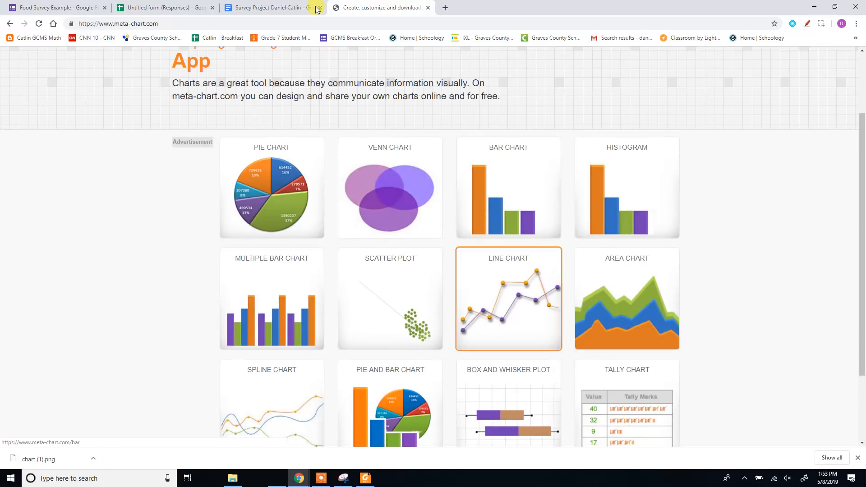
Step: Copy the "Food is ....." chart from the Food Survey Example responses and paste it on a new line below Question 3 in the Survey Project document
left_click(83, 13)
scroll(524, 298, "down", 7)
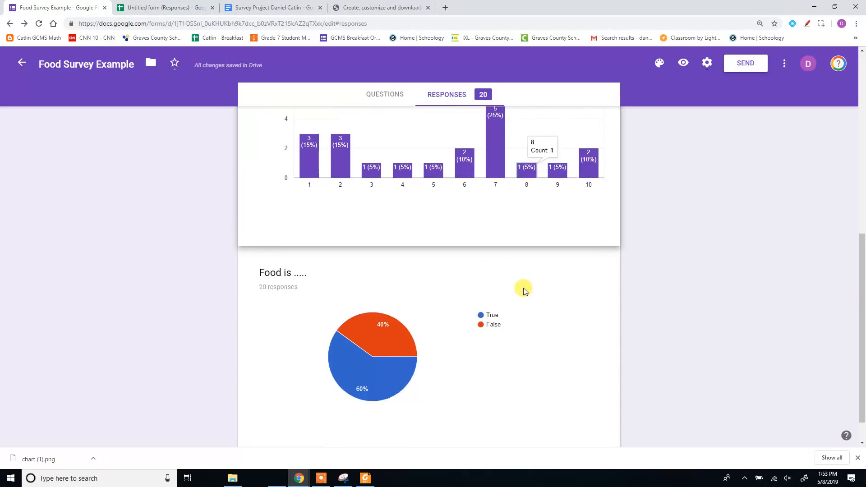
scroll(524, 289, "down", 1)
scroll(524, 290, "up", 8)
scroll(519, 288, "down", 8)
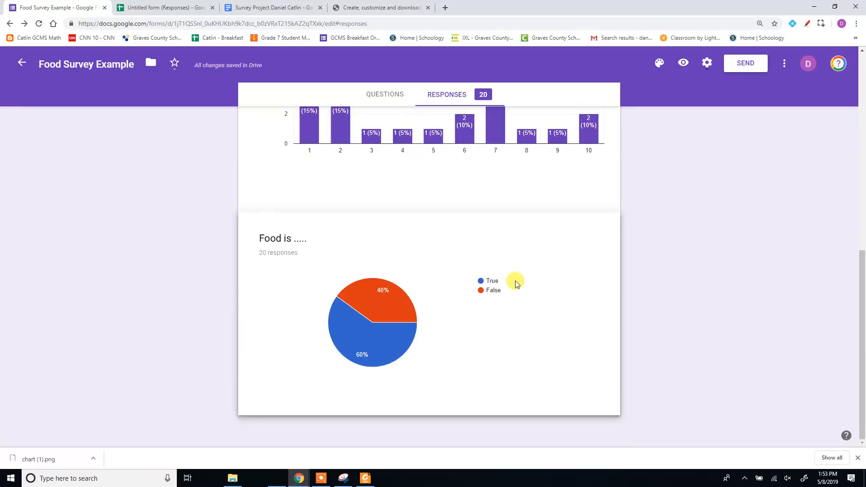
left_click(592, 246)
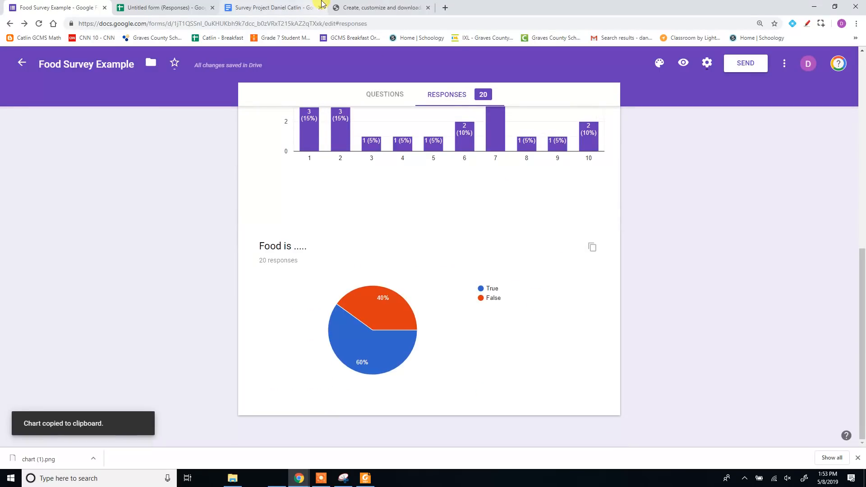
left_click(255, 9)
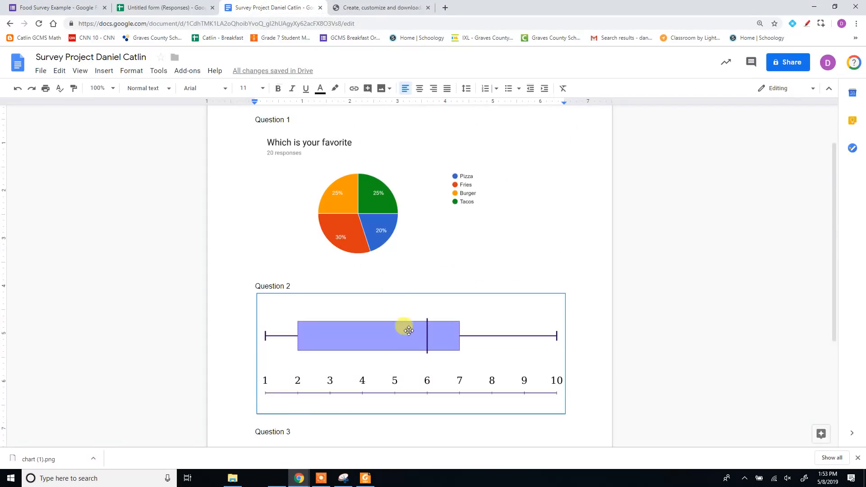
scroll(397, 332, "down", 4)
key("Return")
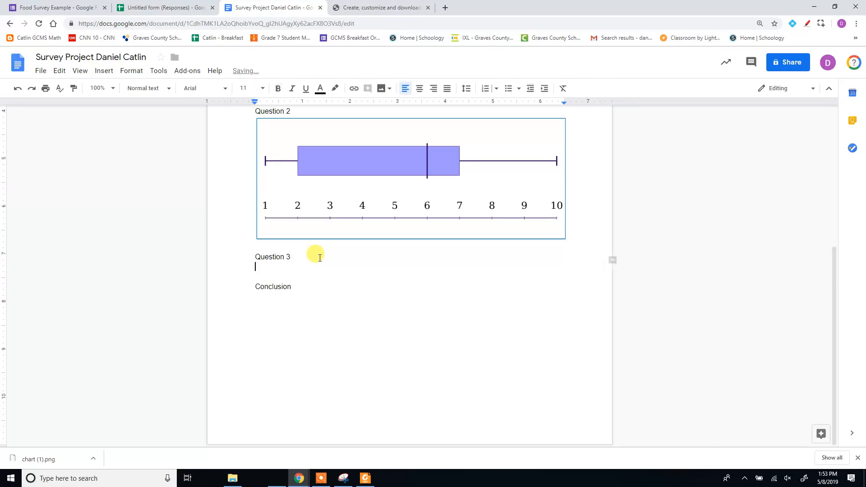
key("ctrl+v")
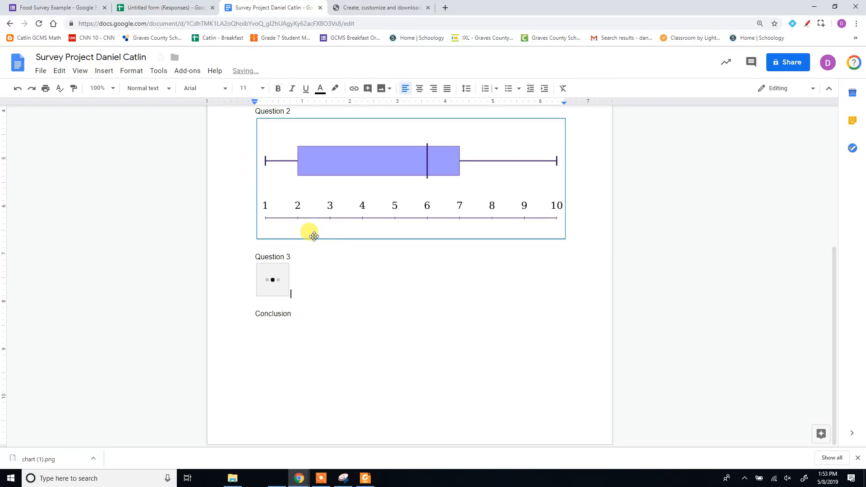